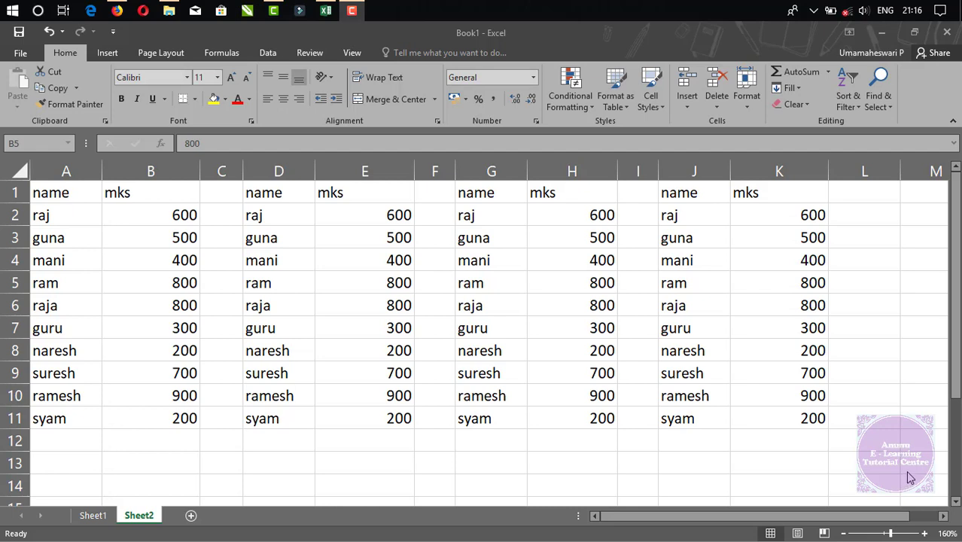
left_click(574, 107)
mouse_move(579, 256)
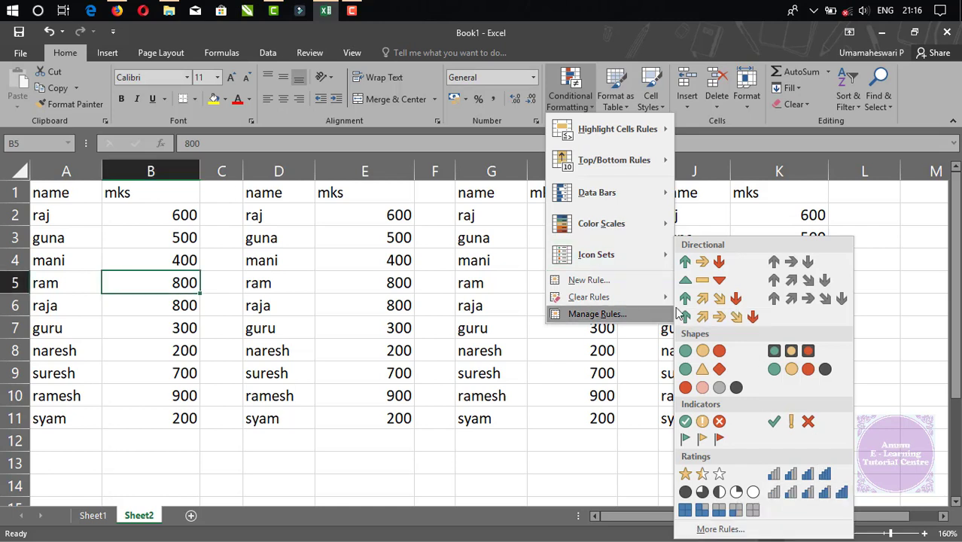
left_click(578, 465)
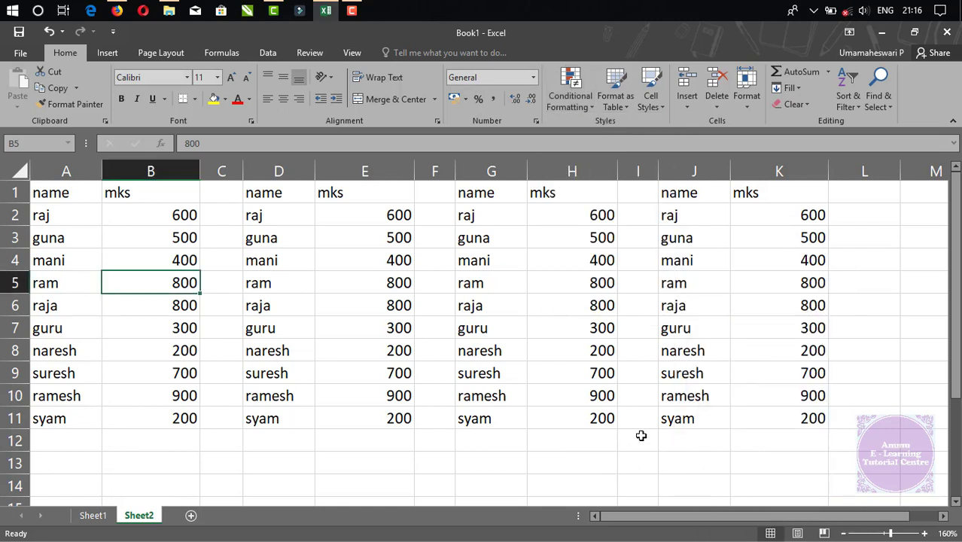
- Apply the three colored arrows icon set as conditional formatting to the marks in B2:B11
left_click(147, 213)
left_click_drag(139, 250, 129, 419)
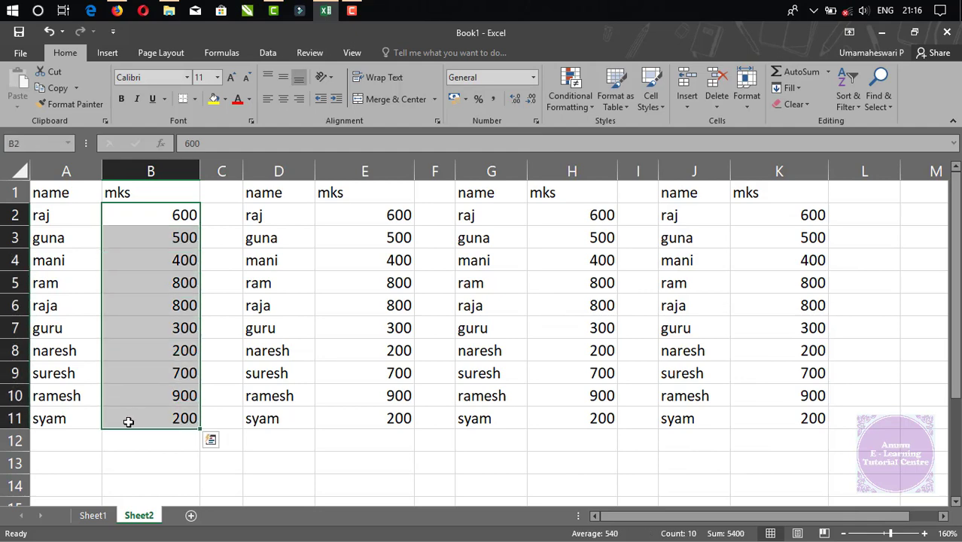
left_click(579, 109)
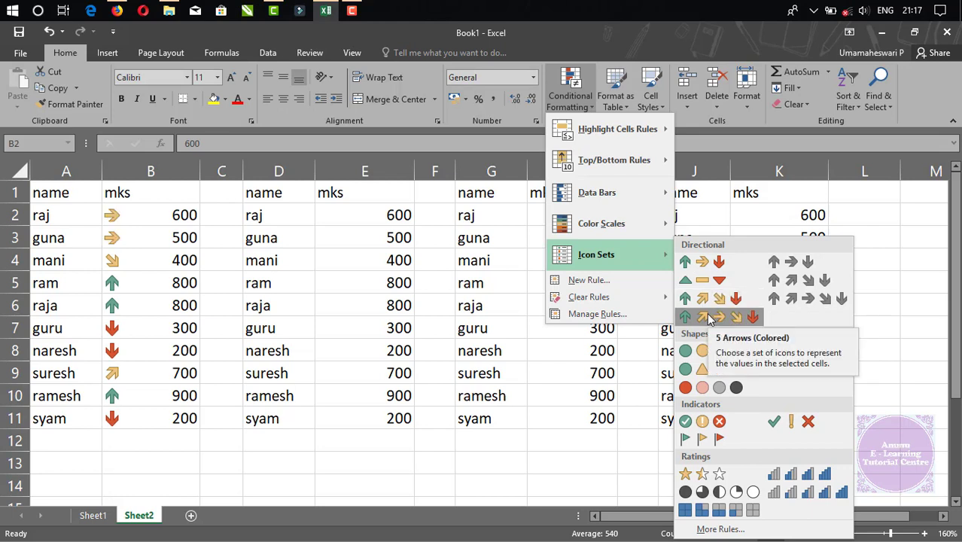
left_click(697, 263)
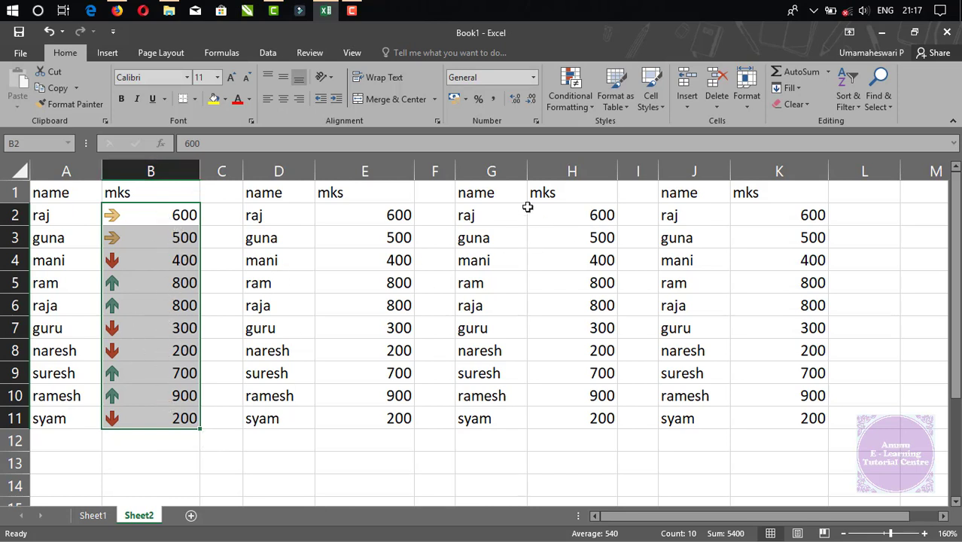
- Open the icon set rule of B2:B11 for editing and reverse its icon order
left_click(586, 106)
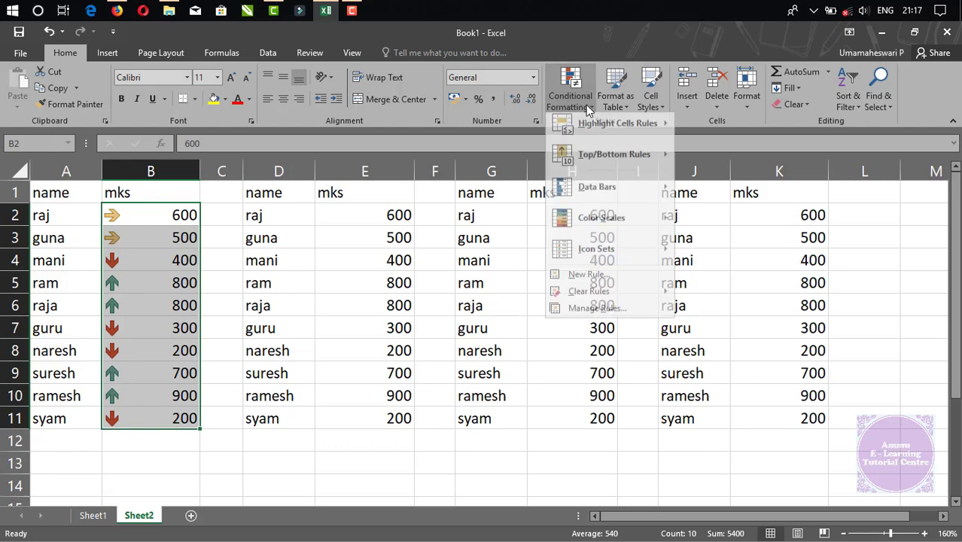
left_click(593, 307)
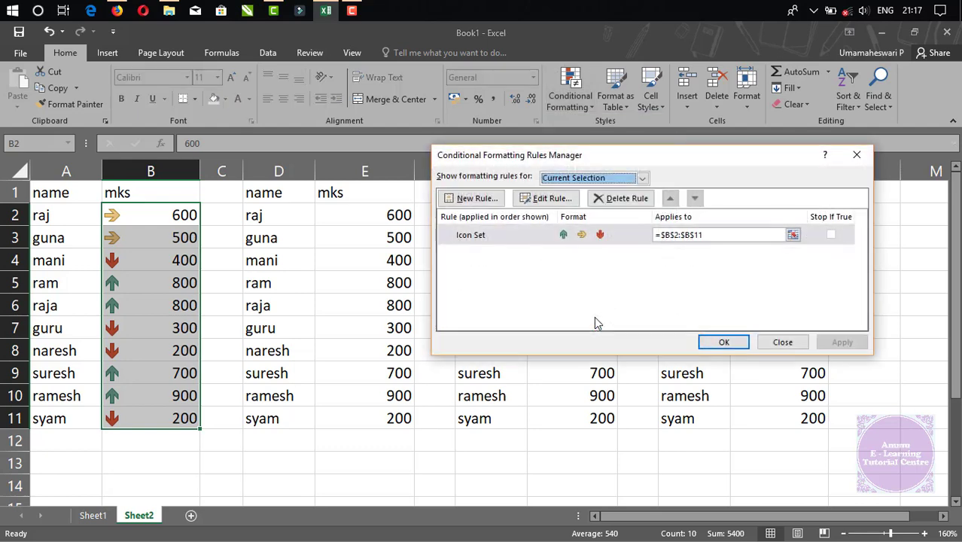
left_click(476, 236)
left_click(560, 200)
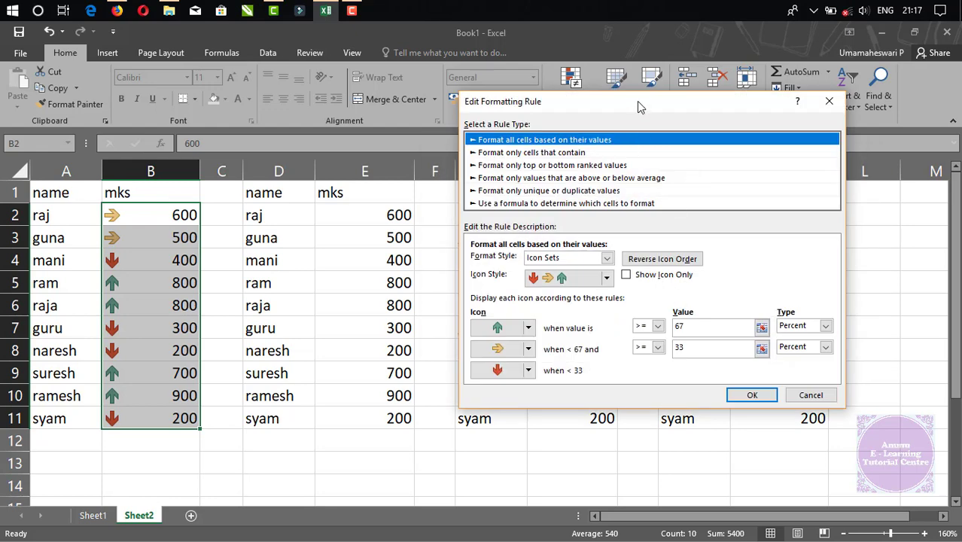
left_click_drag(634, 104, 646, 79)
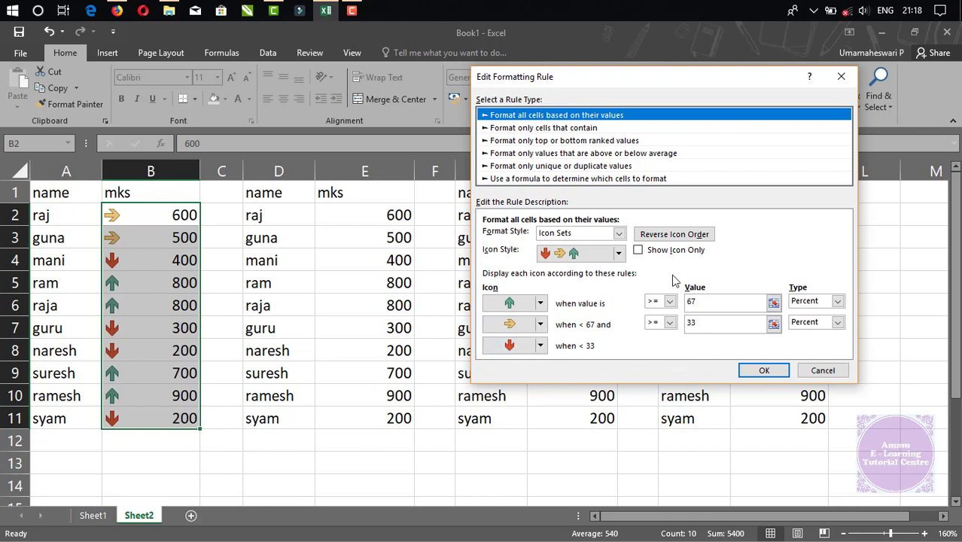
left_click(687, 239)
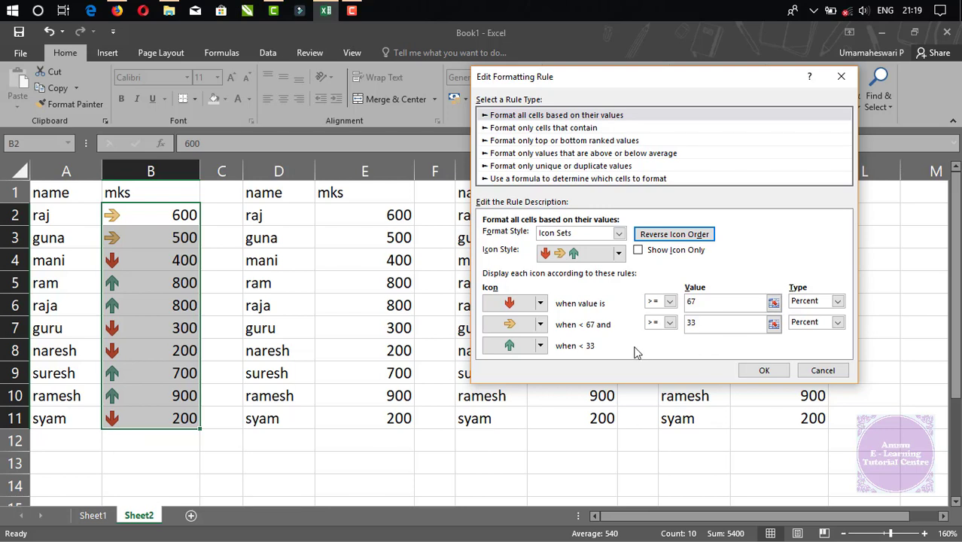
- Try the four colored arrows icon style in the rule and check the value types offered for its first threshold
left_click(617, 258)
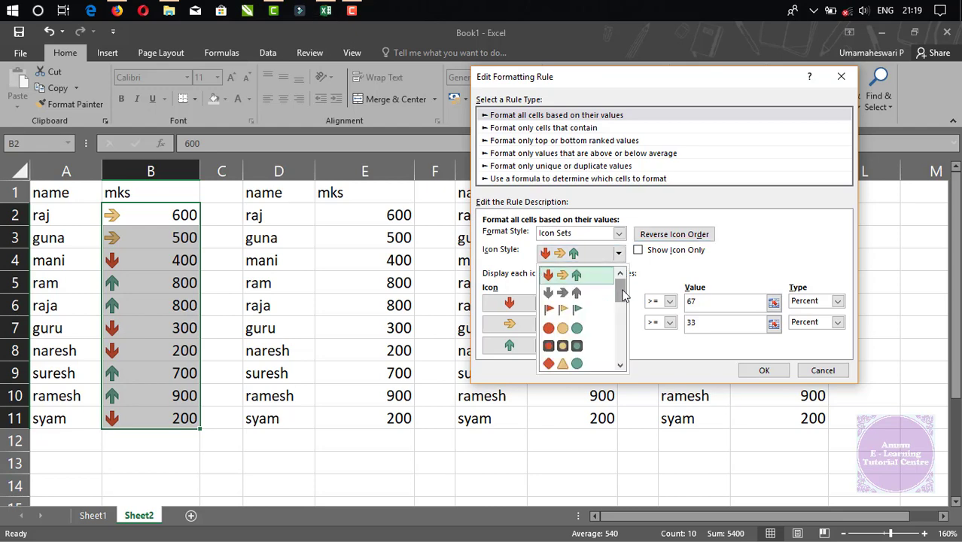
left_click_drag(621, 277, 621, 297)
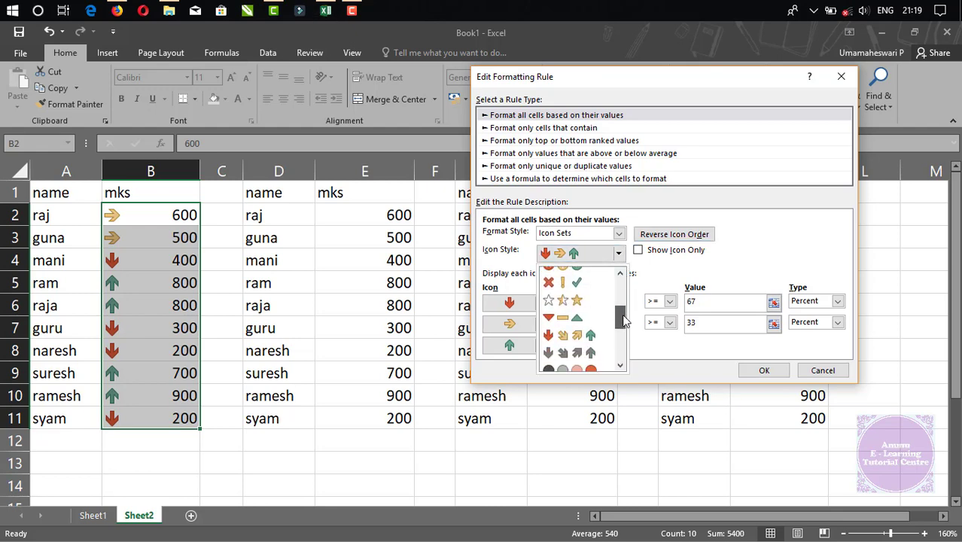
left_click(587, 348)
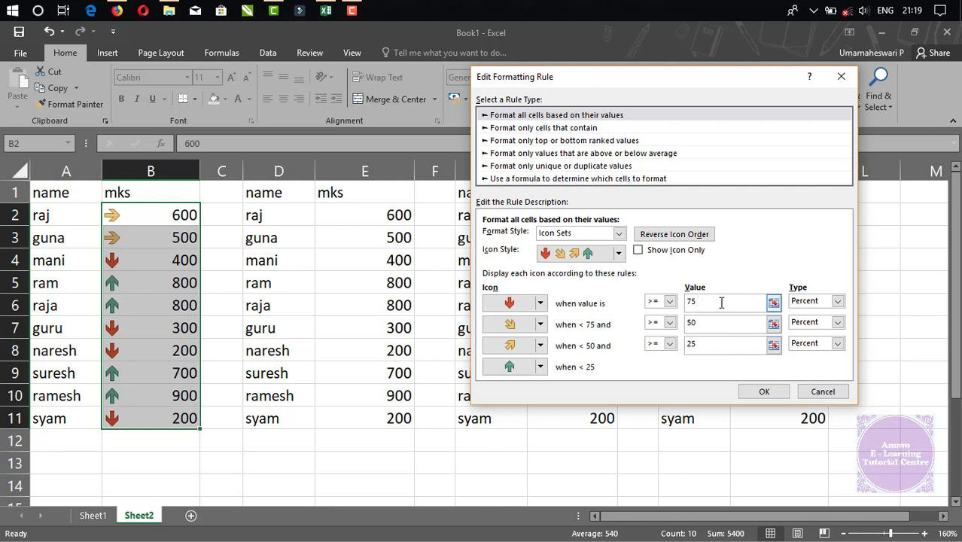
left_click(837, 302)
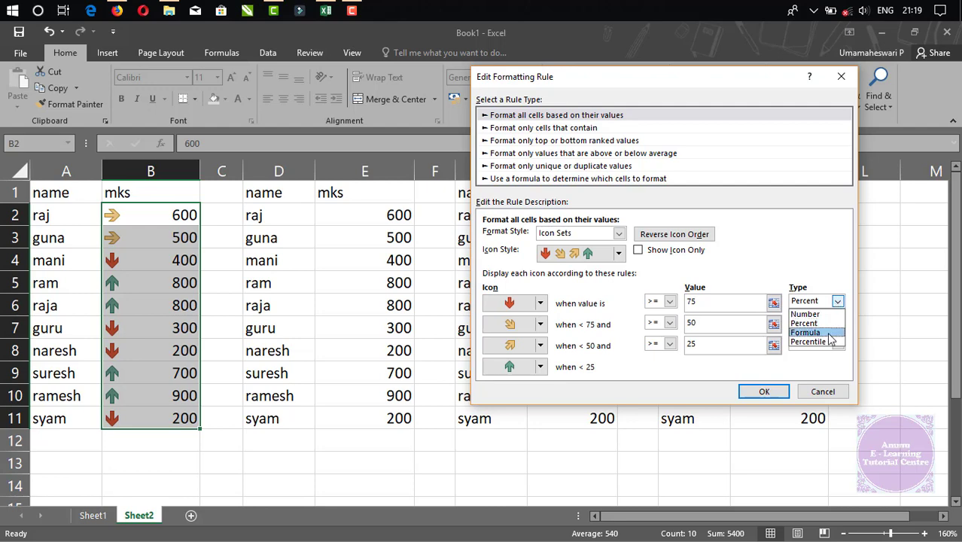
left_click(814, 258)
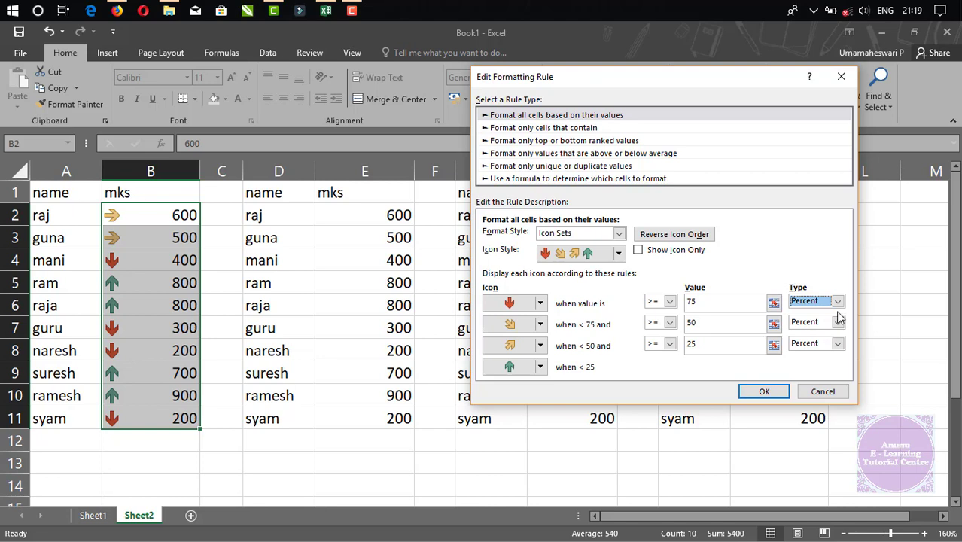
- Change the rule's icon style to the five colored arrows and apply the edited rule to B2:B11
left_click(618, 253)
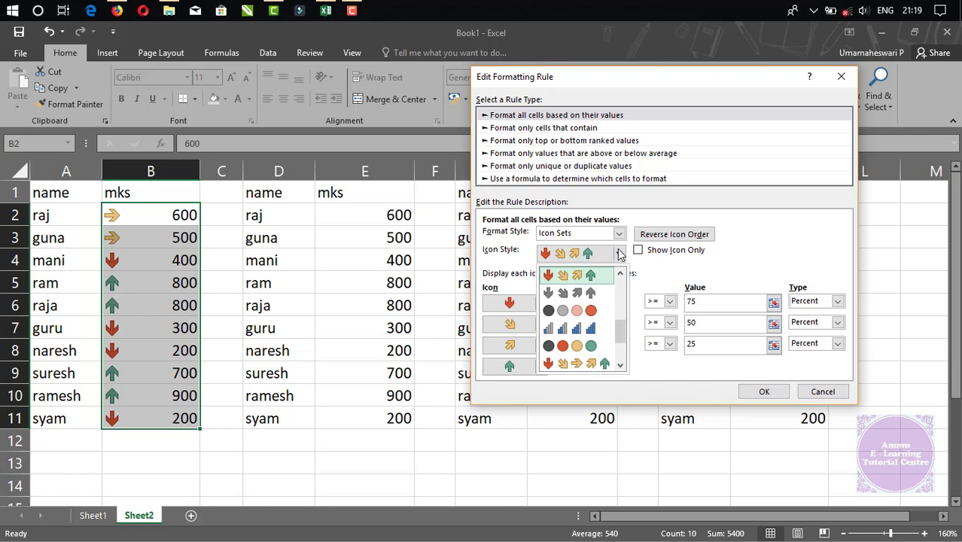
left_click(595, 363)
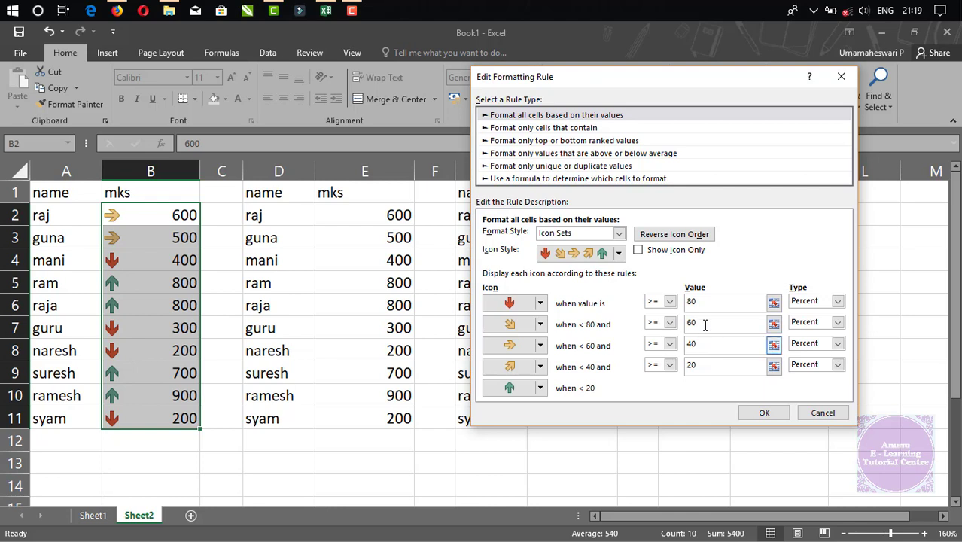
left_click(838, 301)
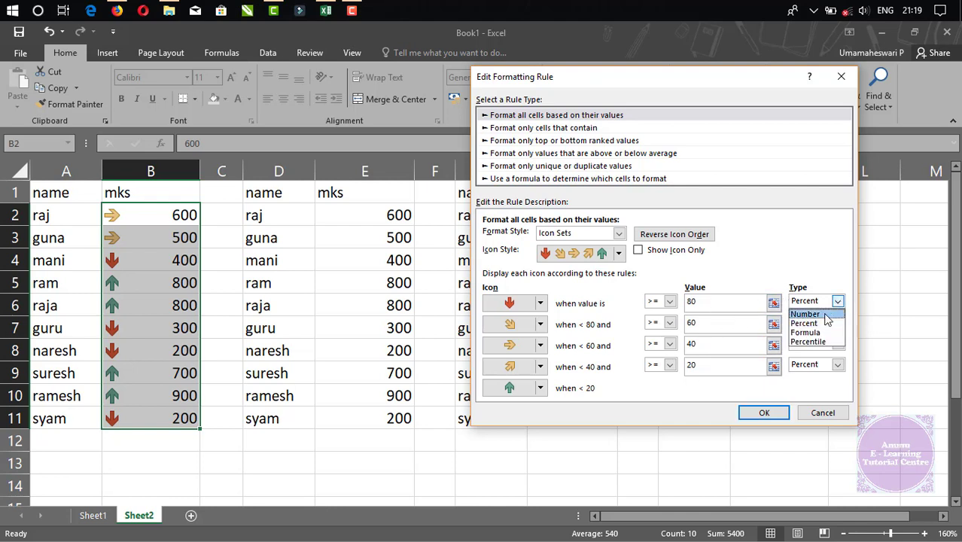
left_click(822, 322)
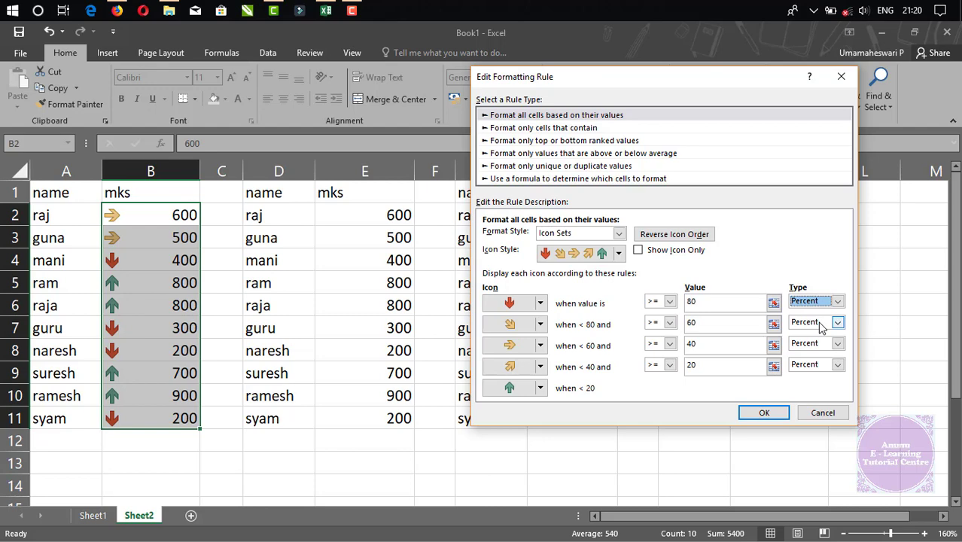
left_click(762, 413)
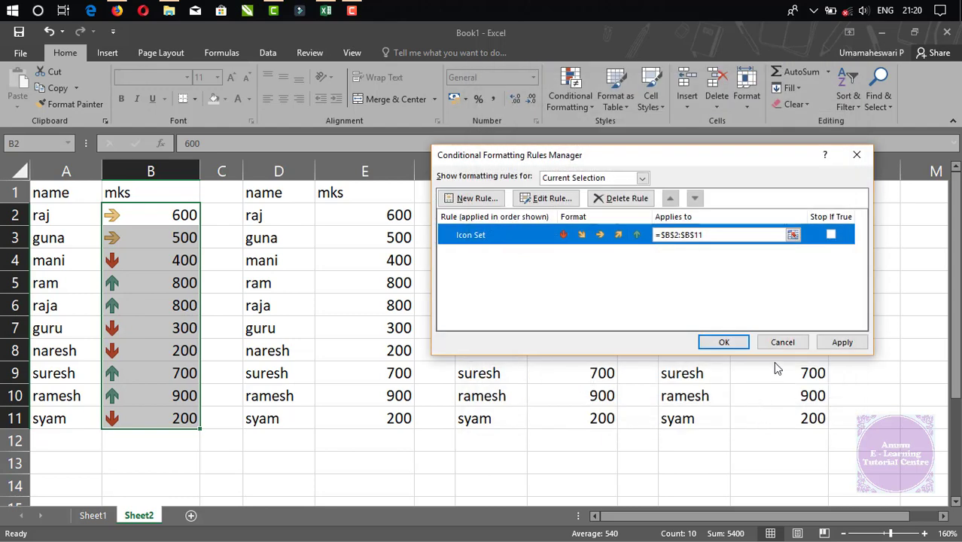
left_click(841, 342)
left_click(723, 344)
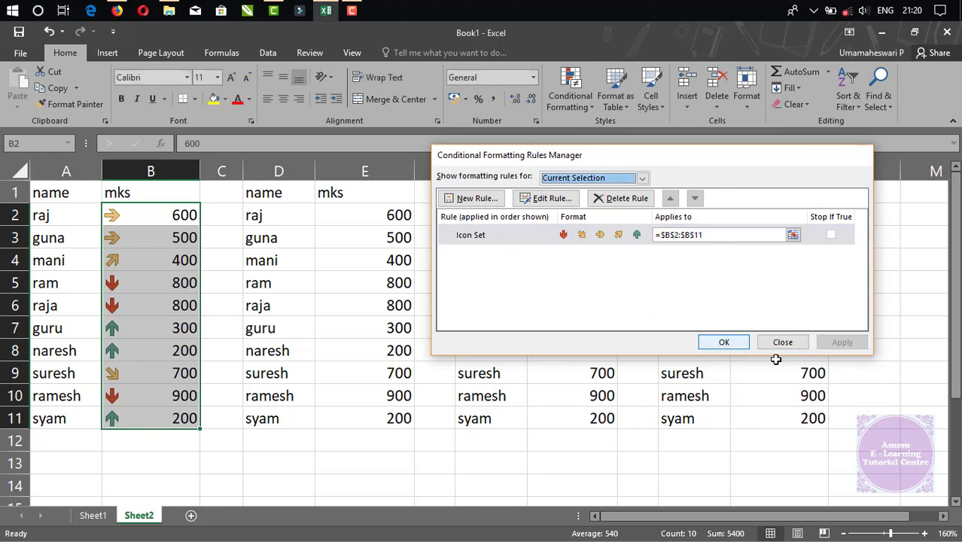
- Apply the five-level bar rating icon set as conditional formatting to the marks in E2:E11
left_click_drag(395, 219, 384, 419)
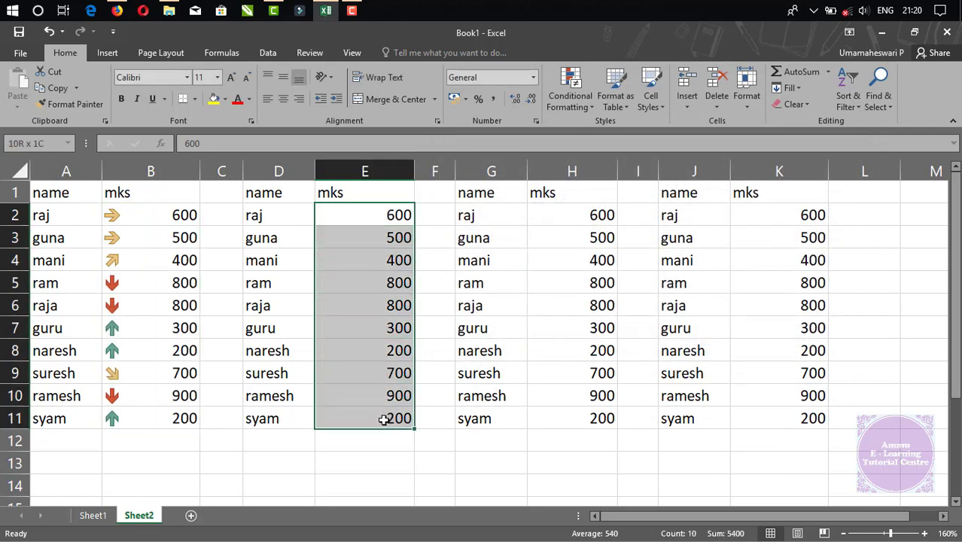
left_click(563, 99)
mouse_move(586, 262)
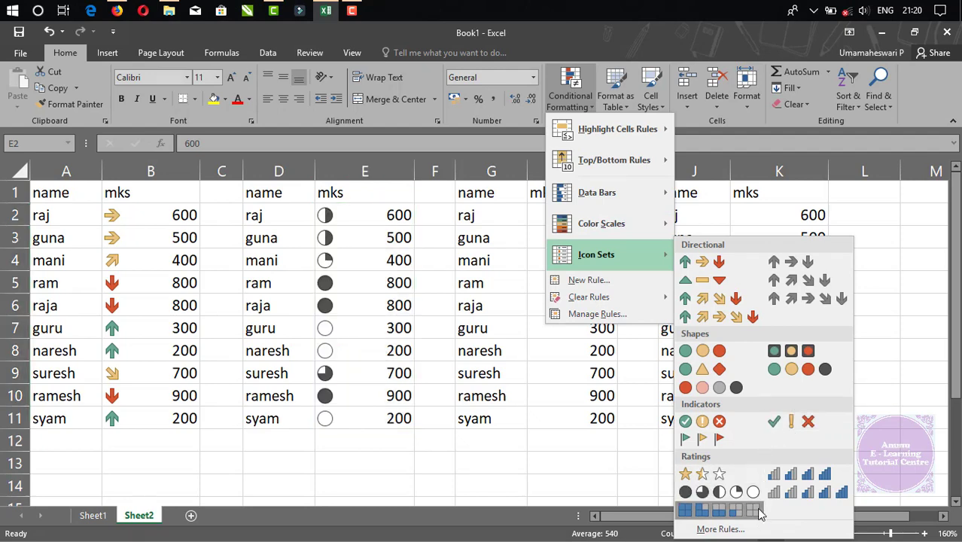
left_click(839, 491)
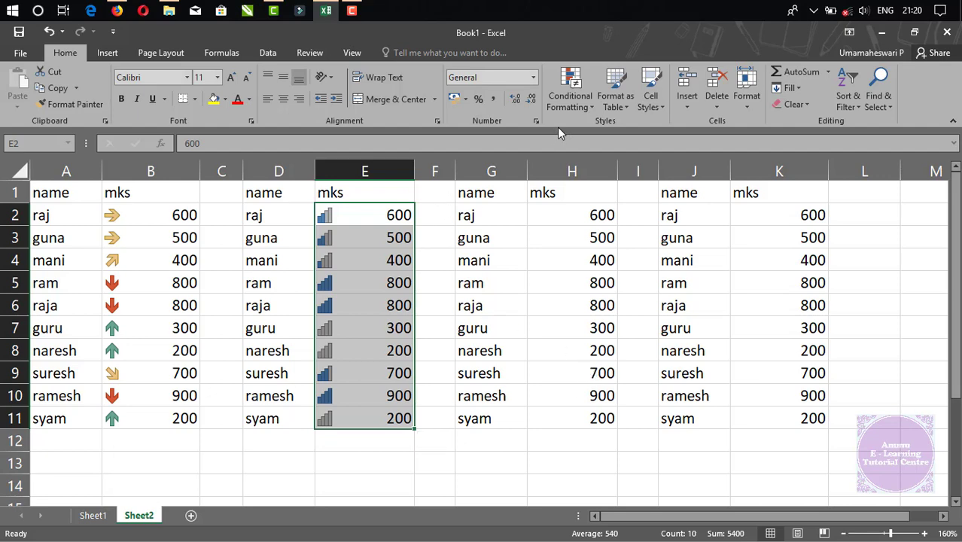
- Open the icon set rule of E2:E11 for editing and set the type of all four thresholds to Number
left_click(580, 105)
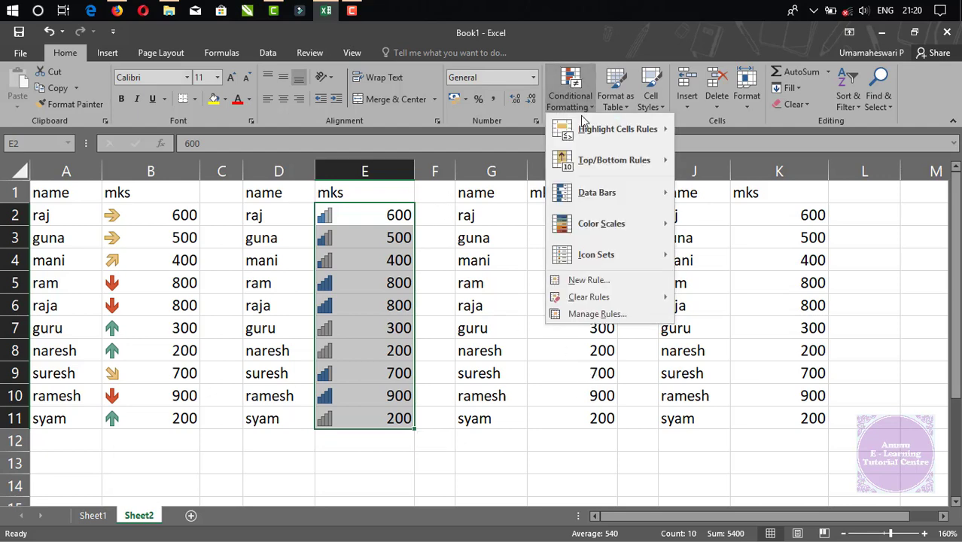
left_click(584, 314)
left_click(538, 234)
left_click(547, 198)
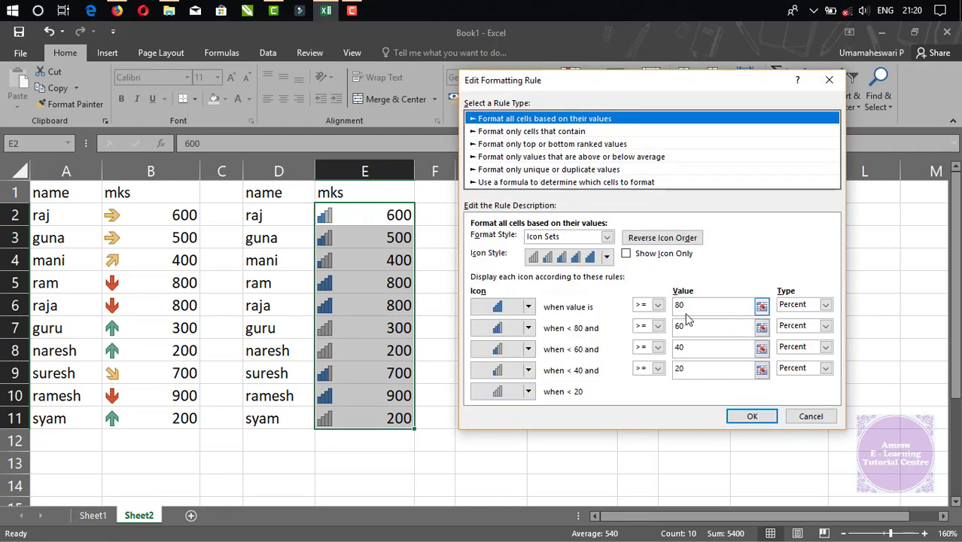
left_click(819, 305)
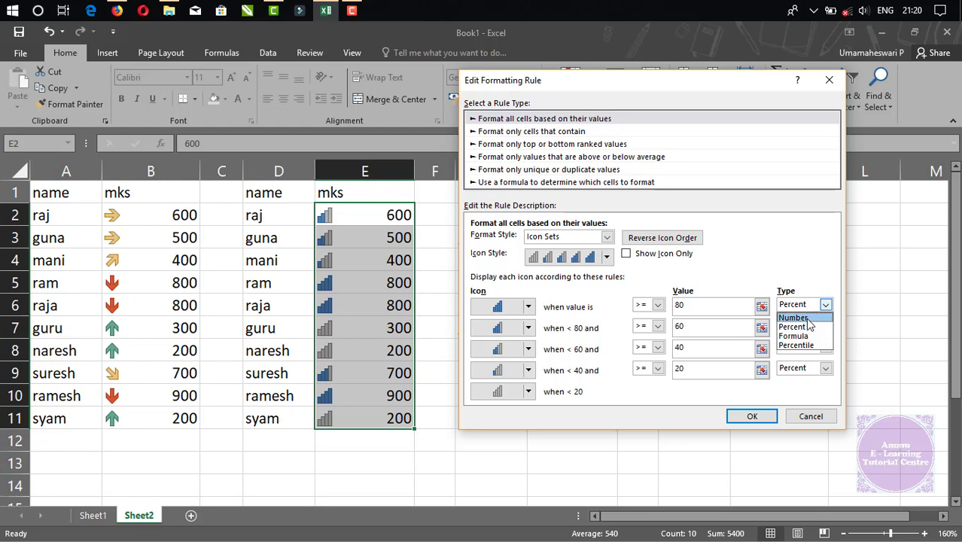
left_click(794, 317)
left_click(826, 325)
left_click(793, 339)
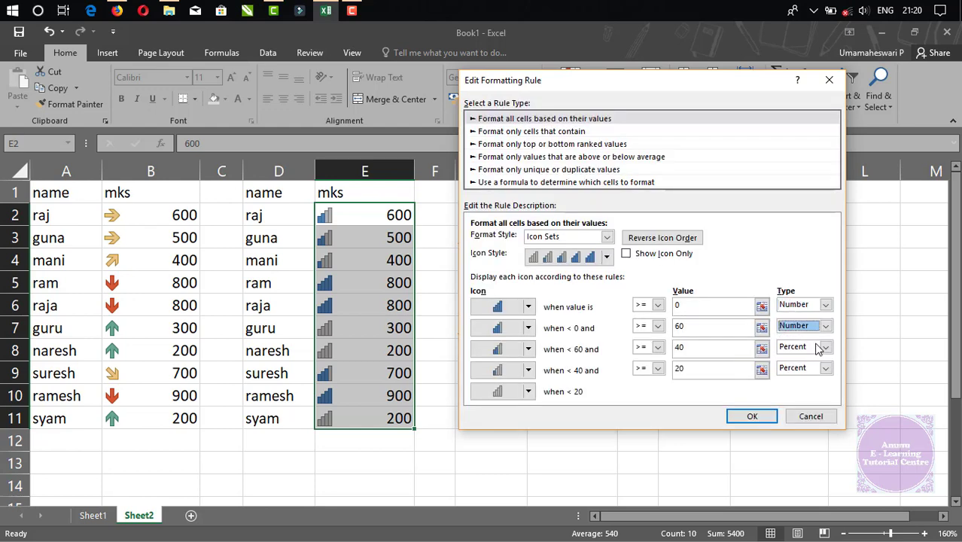
left_click(826, 346)
left_click(793, 360)
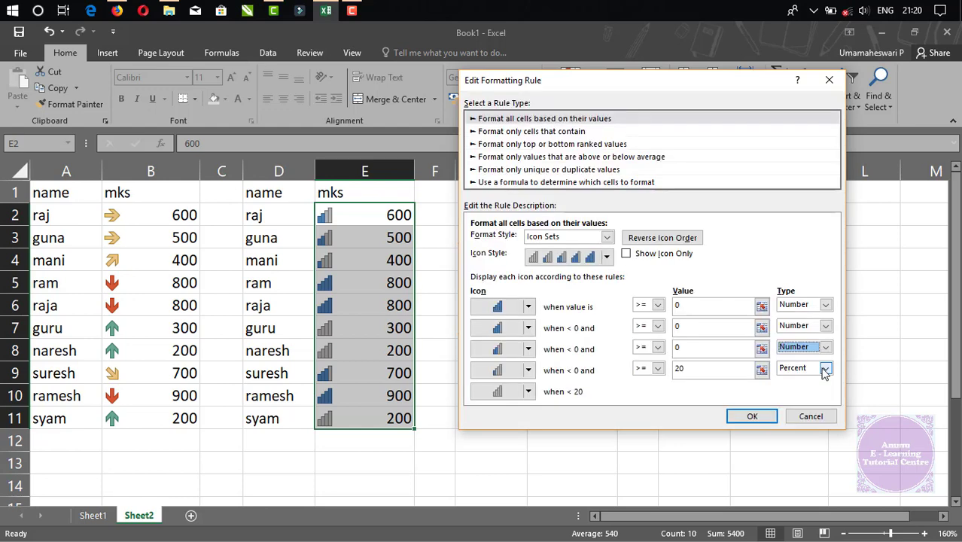
left_click(825, 368)
left_click(799, 381)
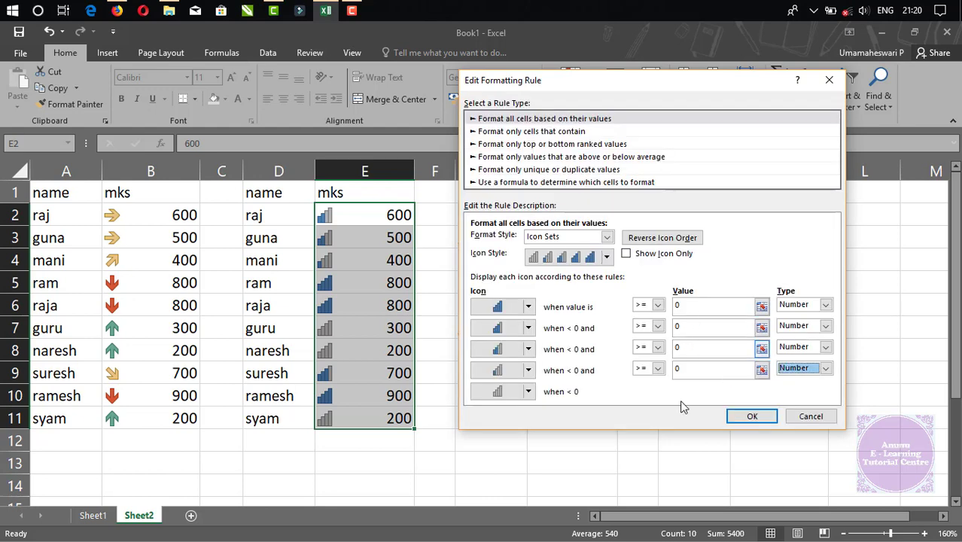
- Set the rule's three lower icon thresholds to 300, 500 and 600, from the lowest upward
left_click(681, 372)
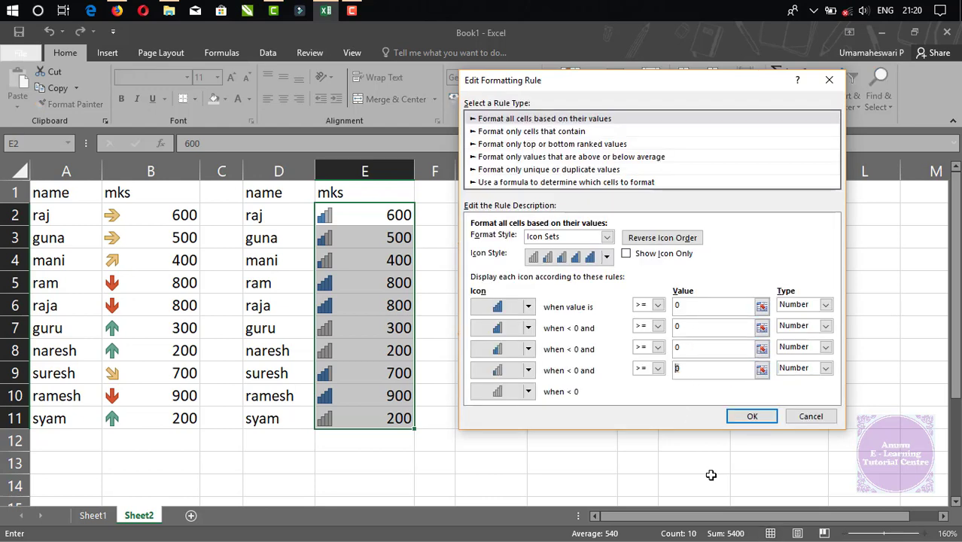
type("300")
left_click(687, 348)
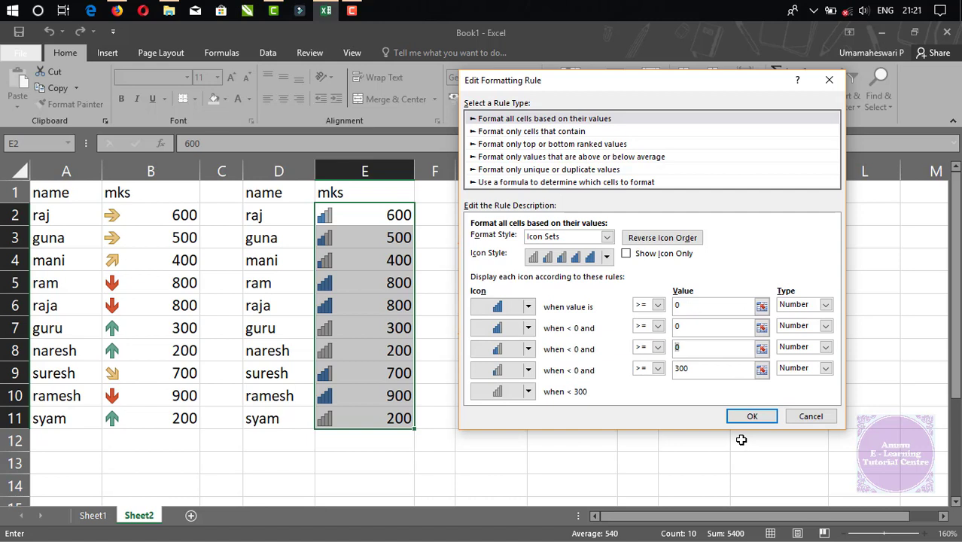
type("500")
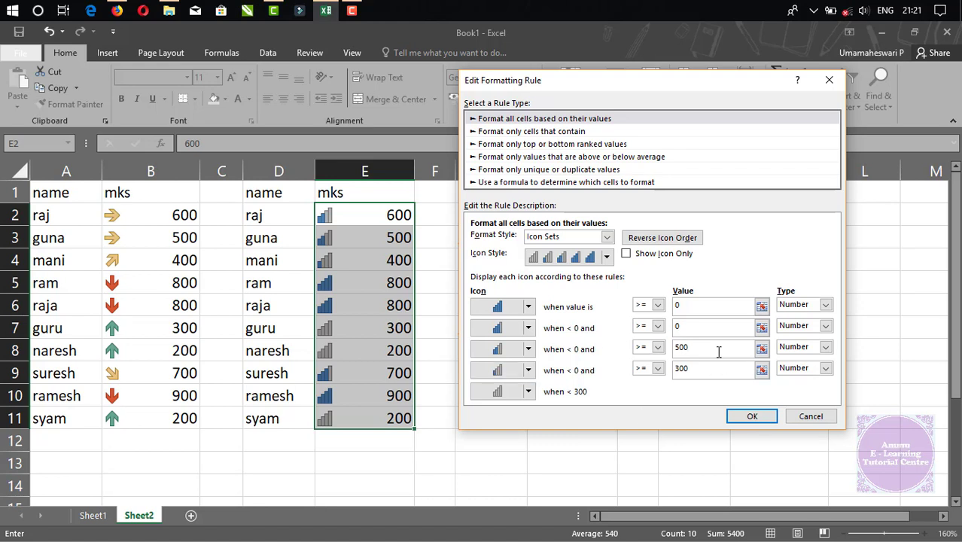
left_click(704, 325)
type("700")
key("BackSpace")
type("0")
- Set the top icon's threshold to 800 and apply the edited icon set rule to E2:E11
left_click(691, 305)
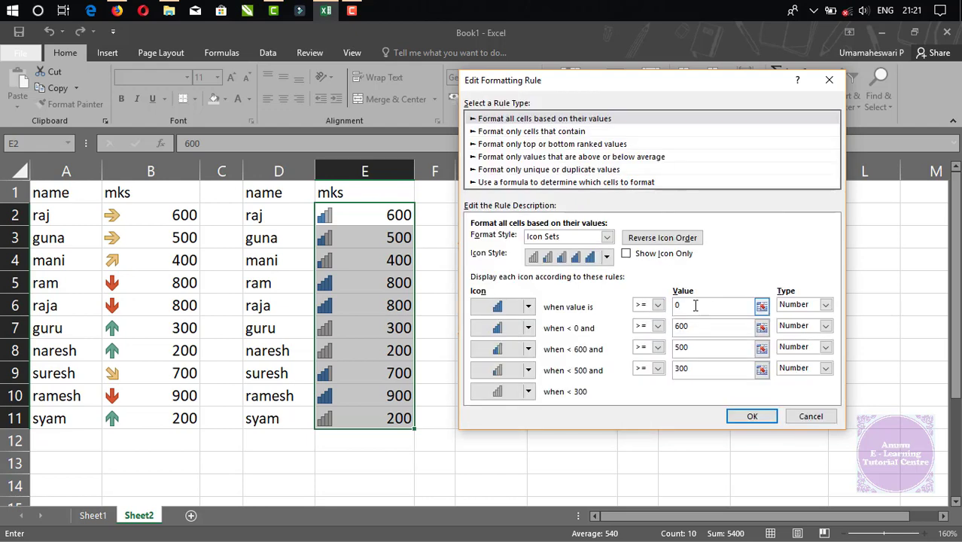
left_click_drag(695, 305, 639, 312)
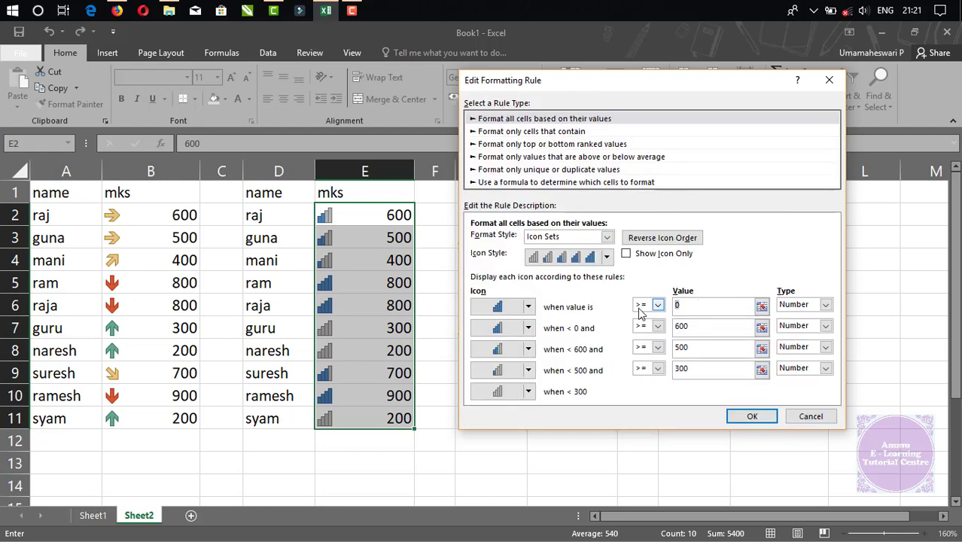
type("800")
left_click(729, 418)
left_click(837, 343)
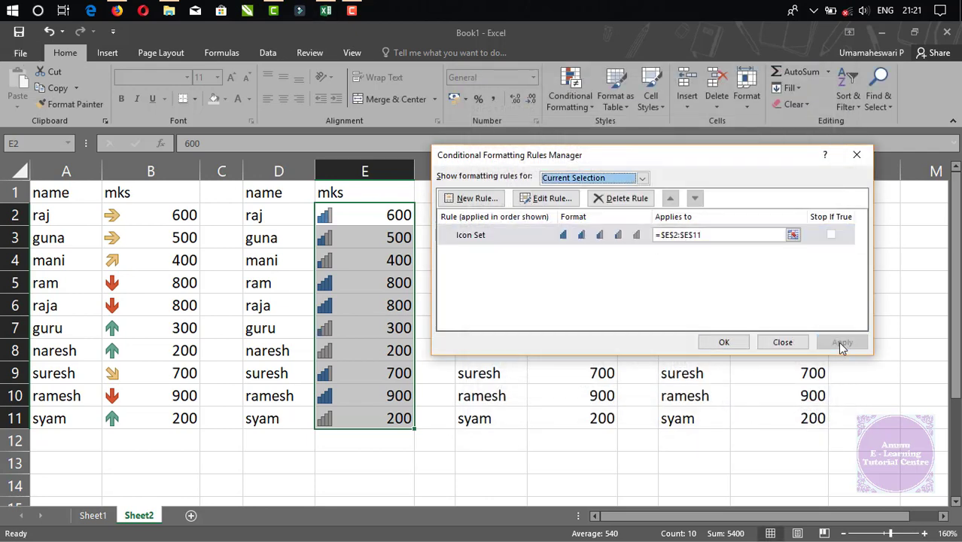
left_click(724, 342)
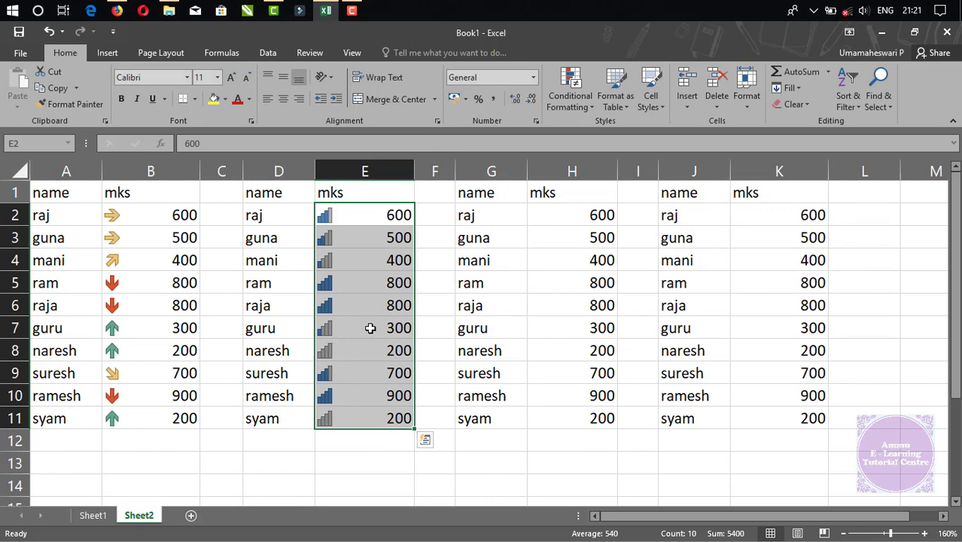
- Examine the bar icons beside the marks in column E against the rule's number thresholds
left_click(370, 328)
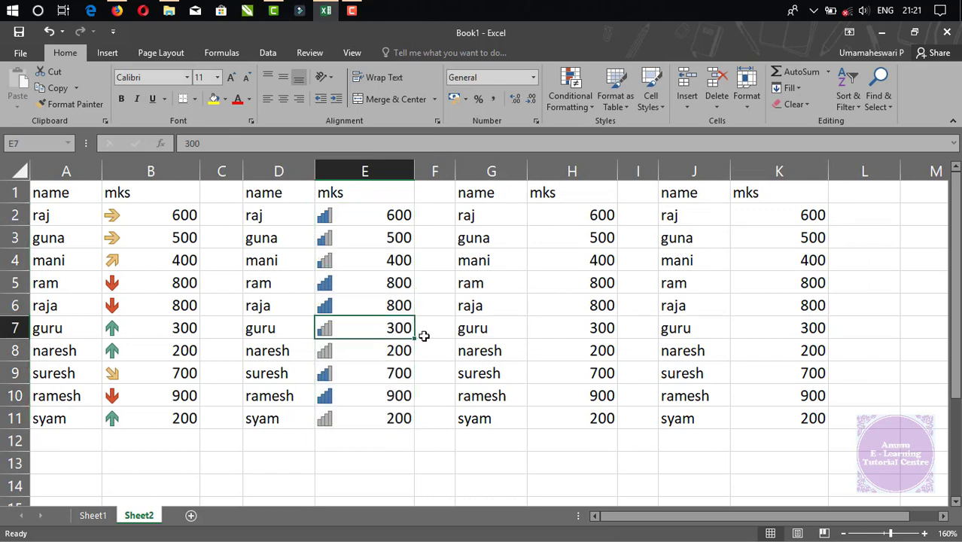
left_click(388, 261)
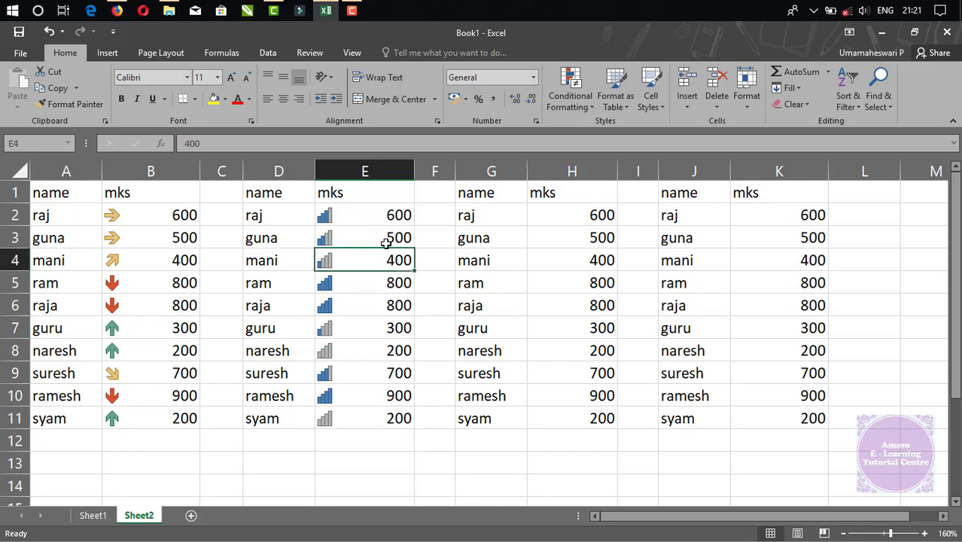
left_click_drag(386, 243, 385, 258)
left_click(370, 244)
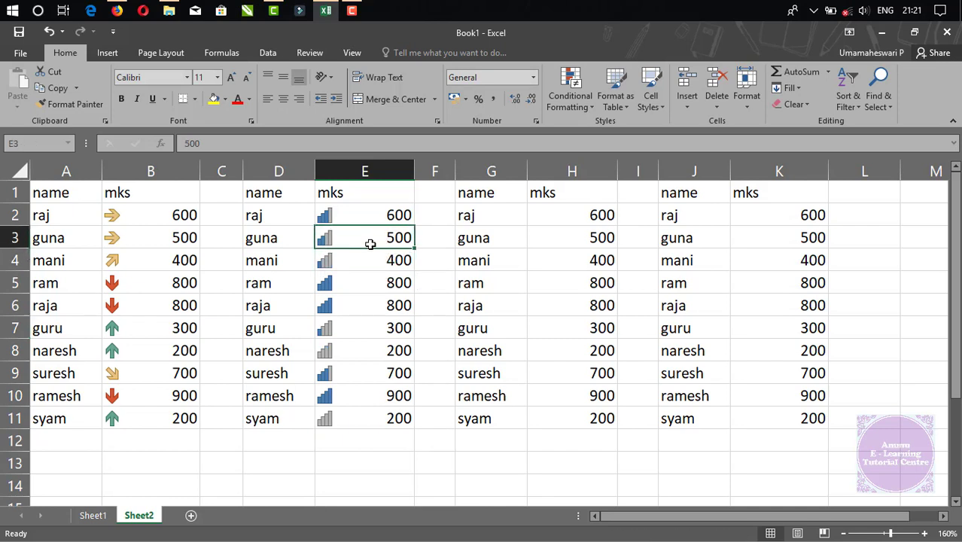
left_click(366, 265)
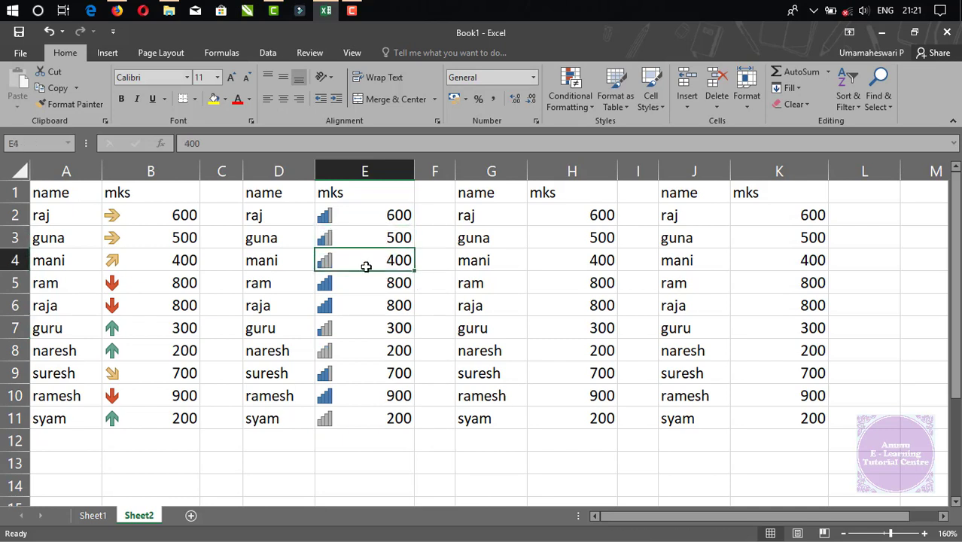
left_click(387, 230)
left_click(384, 213)
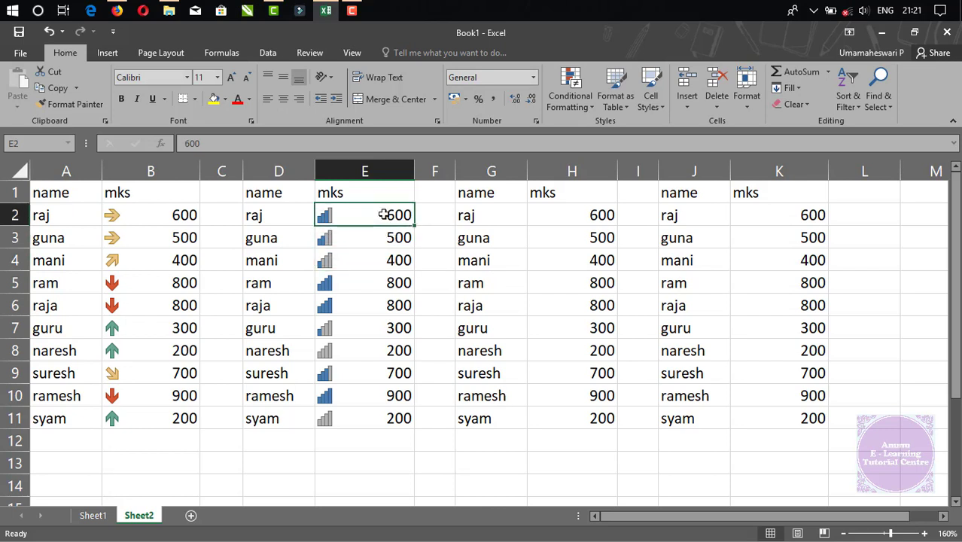
left_click(386, 285)
left_click_drag(387, 286, 389, 307)
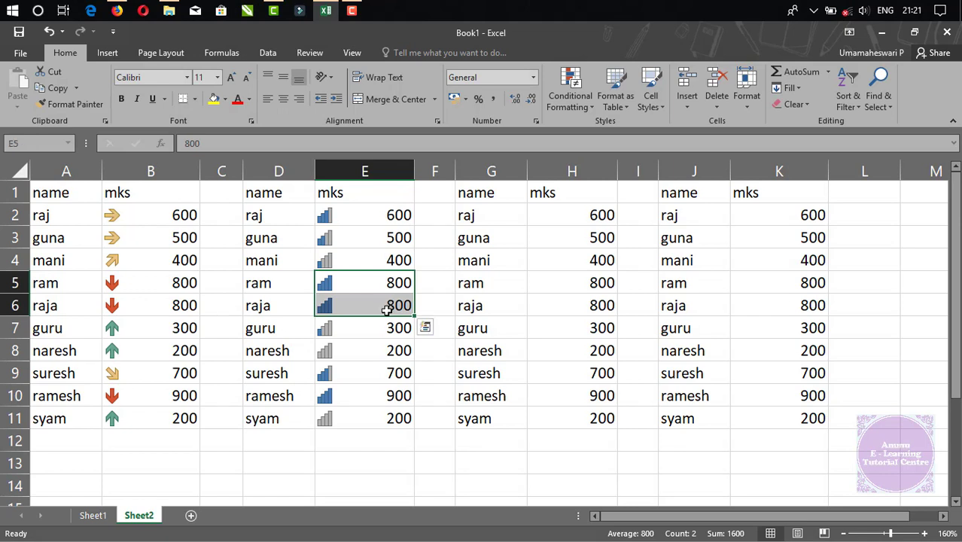
left_click(366, 397)
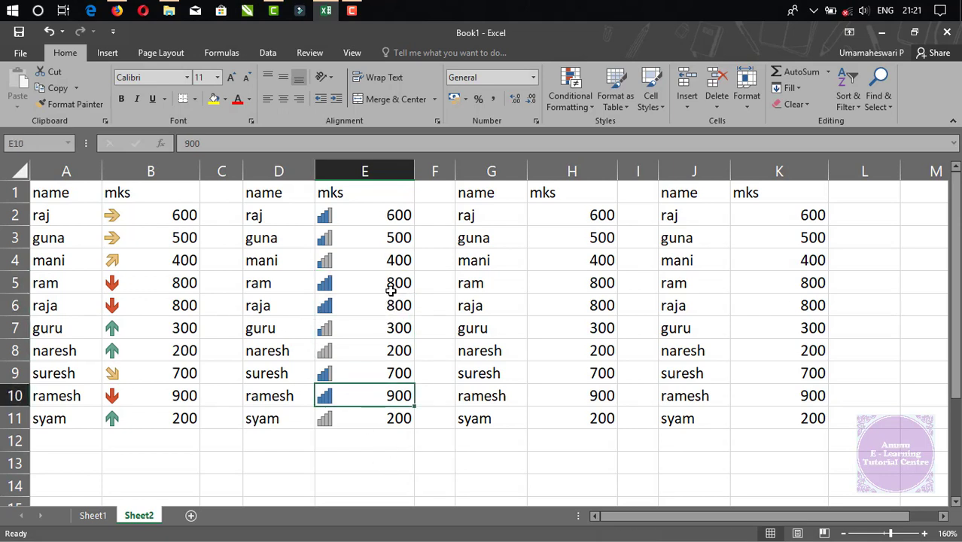
left_click_drag(391, 286, 391, 304)
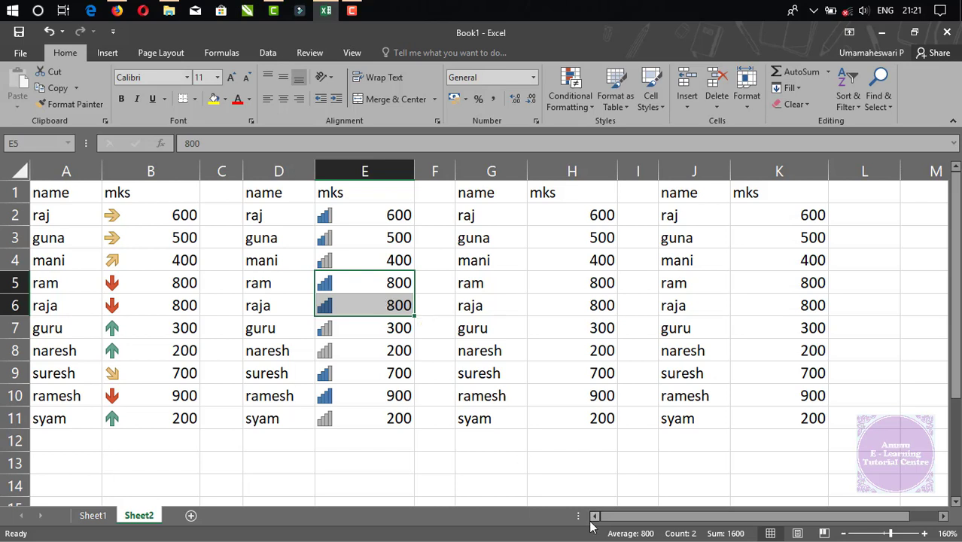